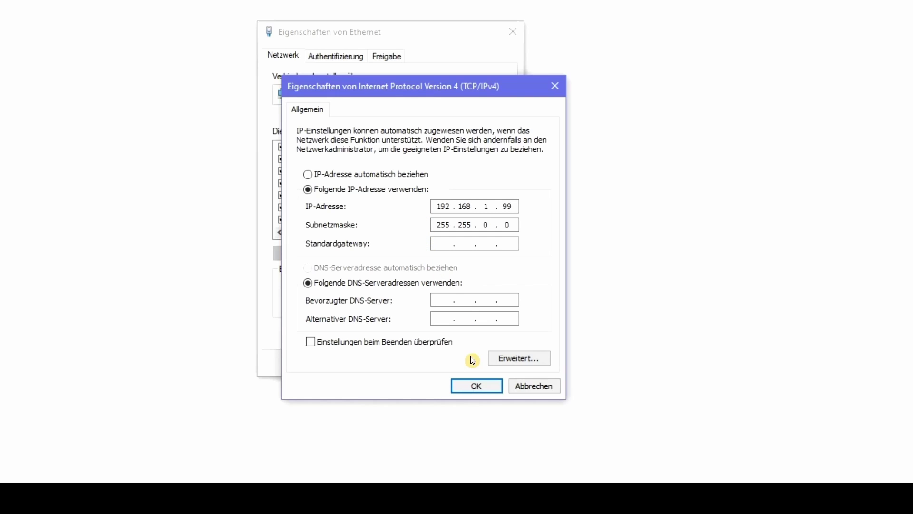
Confirm the static IPv4 address 192.168.1.99 with subnet mask 255.255.0.0.
{"action": "left_click", "coordinate": [477, 386]}
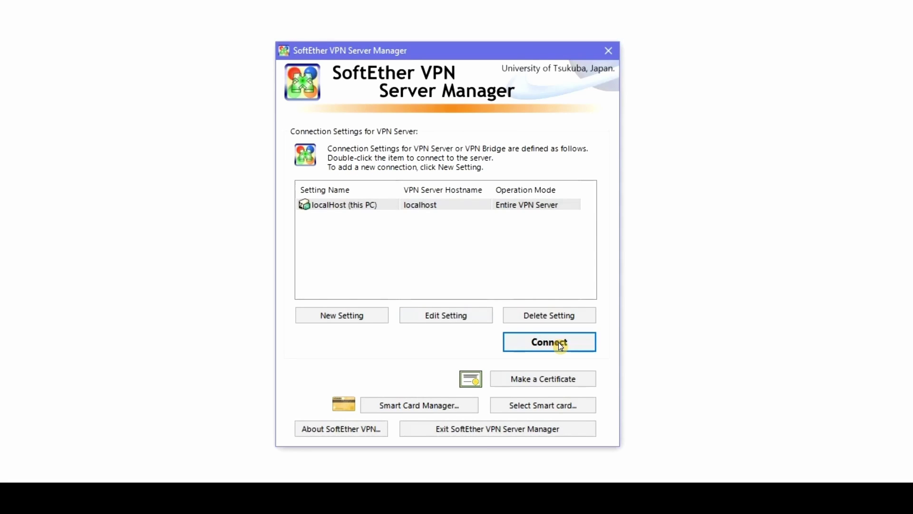
Connect to localhost and bring the SIPROTEC cascade connection on the BRIDGE hub online.
{"action": "left_click", "coordinate": [559, 343]}
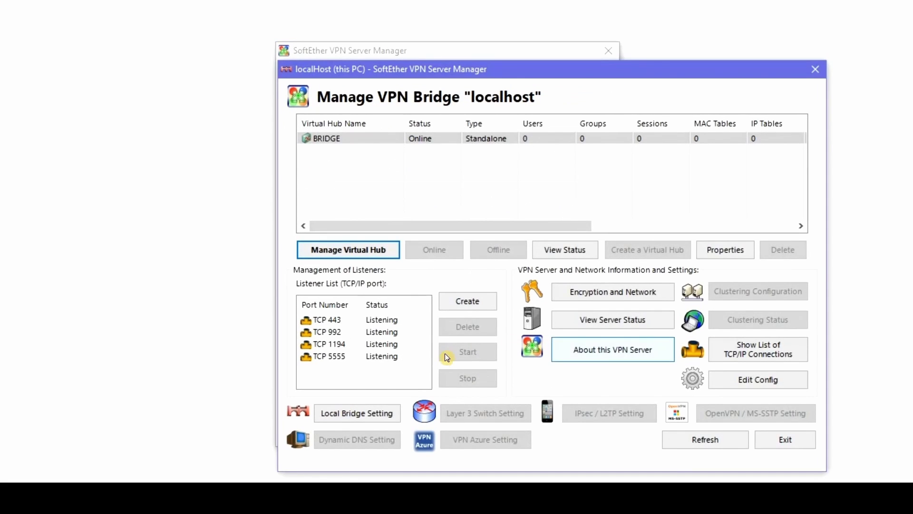
{"action": "left_click", "coordinate": [355, 252]}
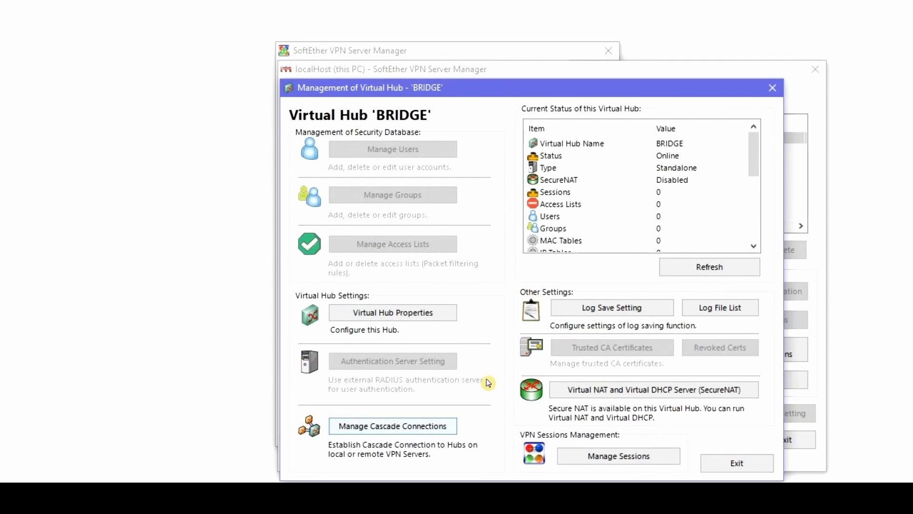
{"action": "left_click", "coordinate": [412, 431]}
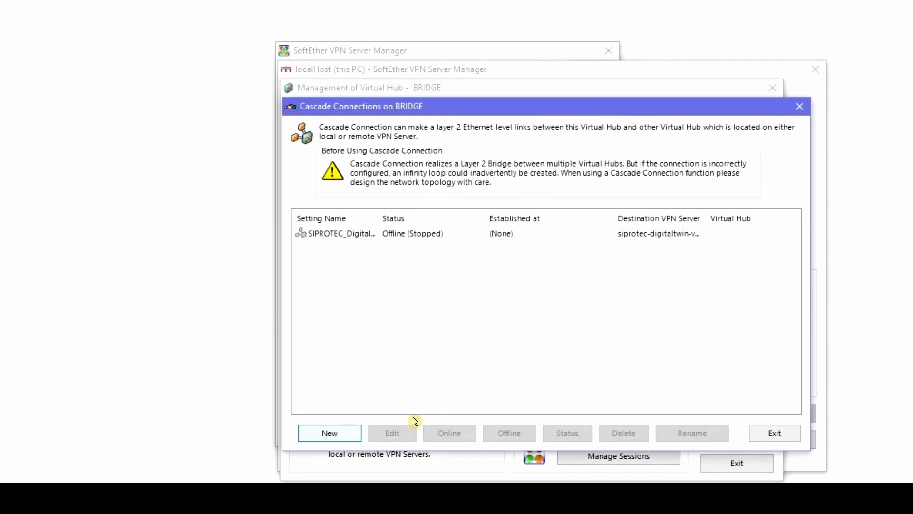
{"action": "left_click", "coordinate": [335, 235]}
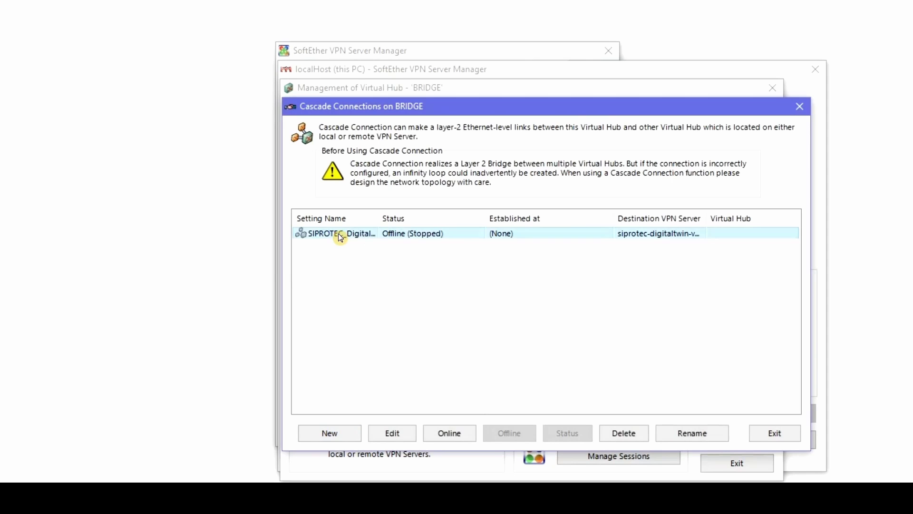
{"action": "left_click", "coordinate": [466, 433]}
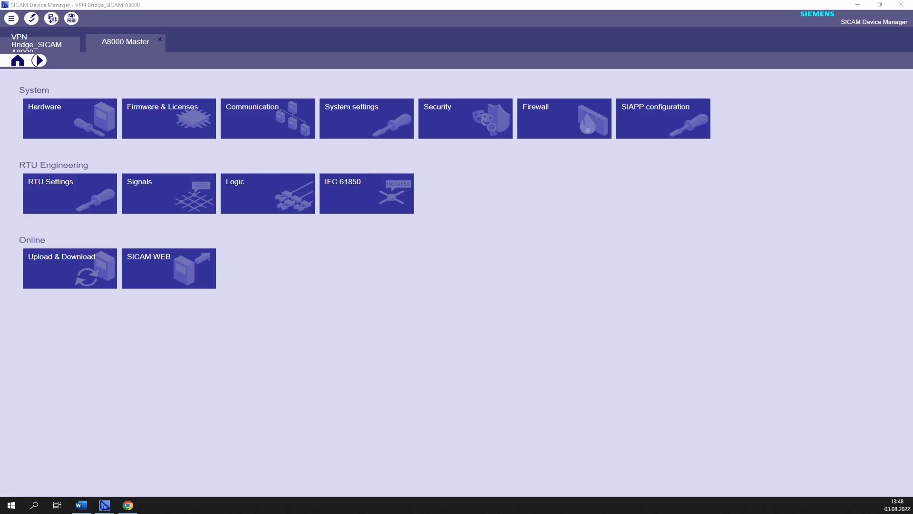
{"action": "left_click", "coordinate": [374, 196]}
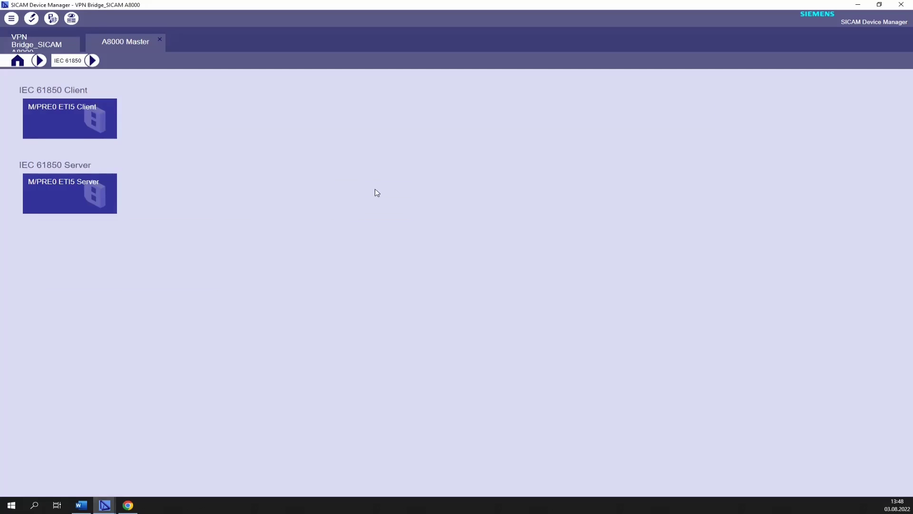
{"action": "left_click", "coordinate": [71, 123]}
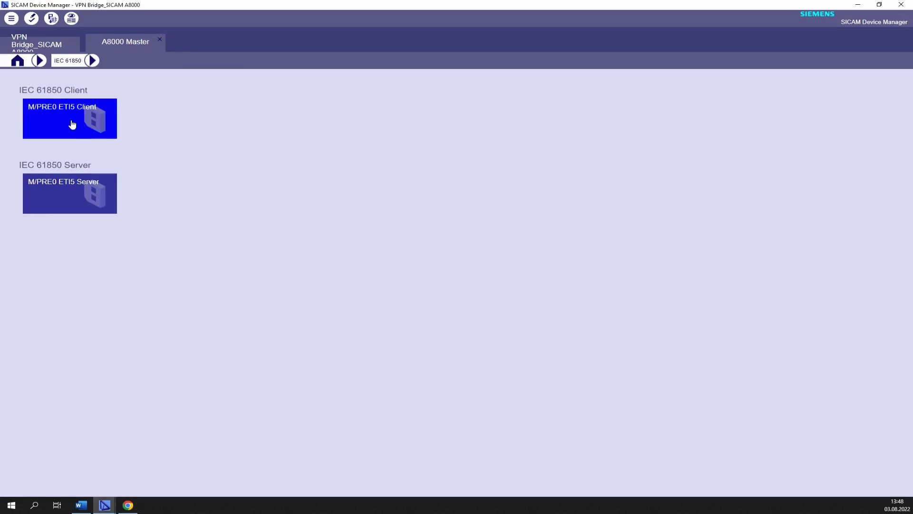
{"action": "left_click", "coordinate": [70, 126]}
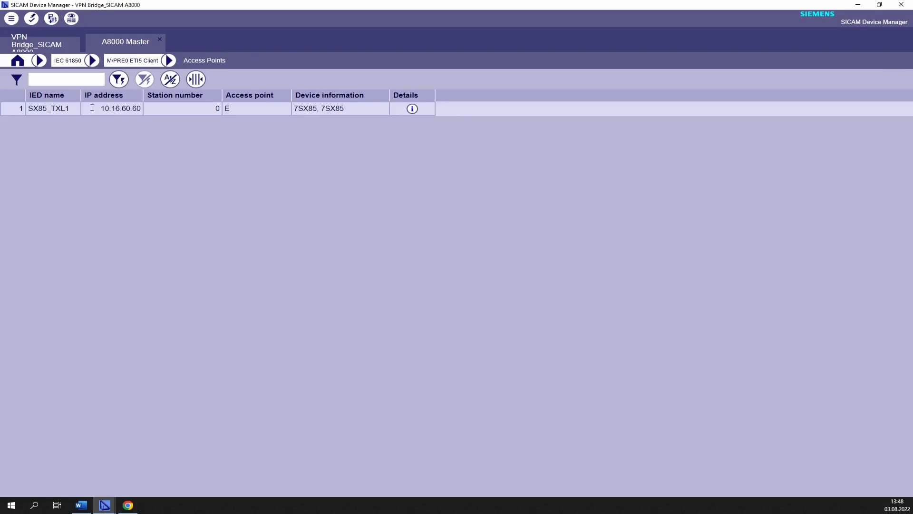
{"action": "left_click", "coordinate": [18, 61]}
{"action": "left_click", "coordinate": [160, 192]}
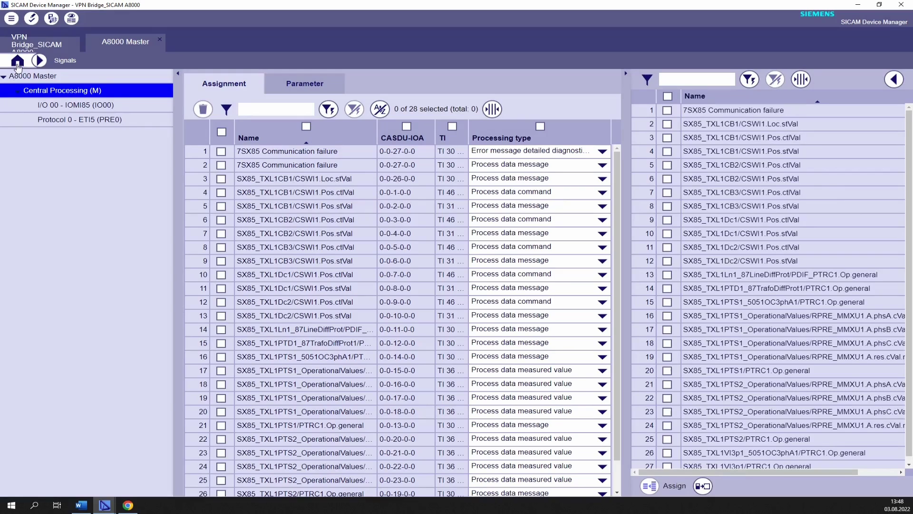
{"action": "left_click", "coordinate": [19, 63]}
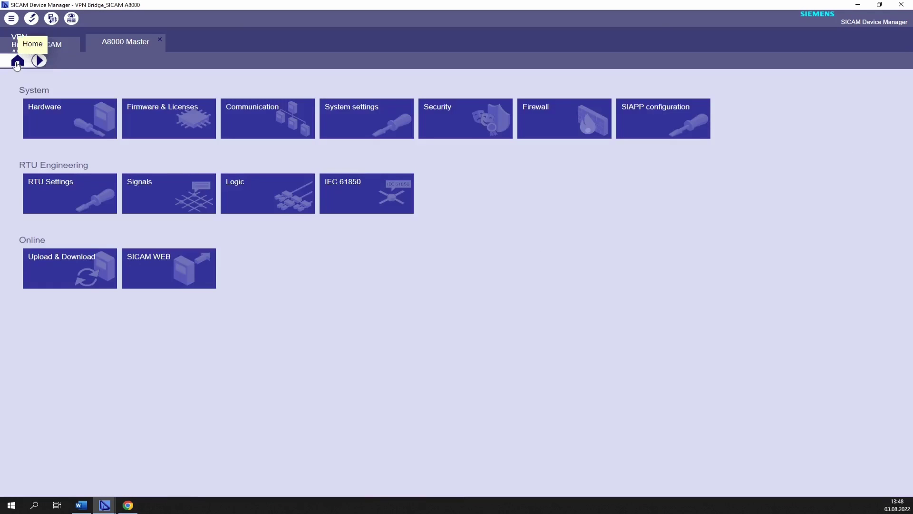
Show the DigitalTwin browser and SICAM online views windows, then open Windows search.
{"action": "left_click", "coordinate": [128, 504]}
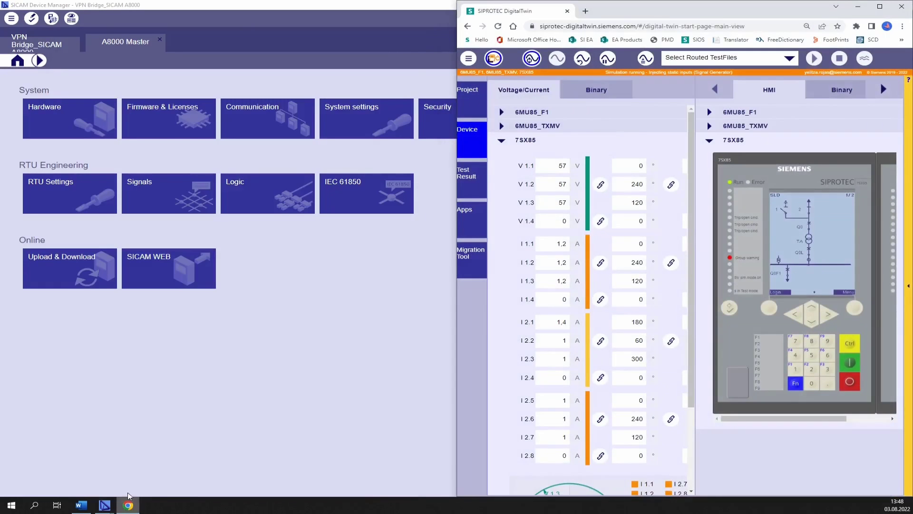
{"action": "mouse_move", "coordinate": [105, 504]}
{"action": "left_click", "coordinate": [165, 474]}
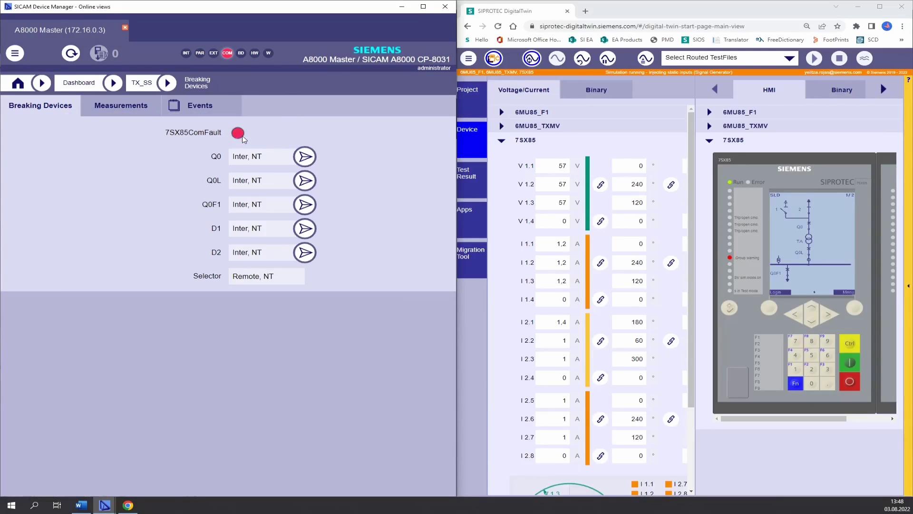
{"action": "left_click", "coordinate": [35, 506]}
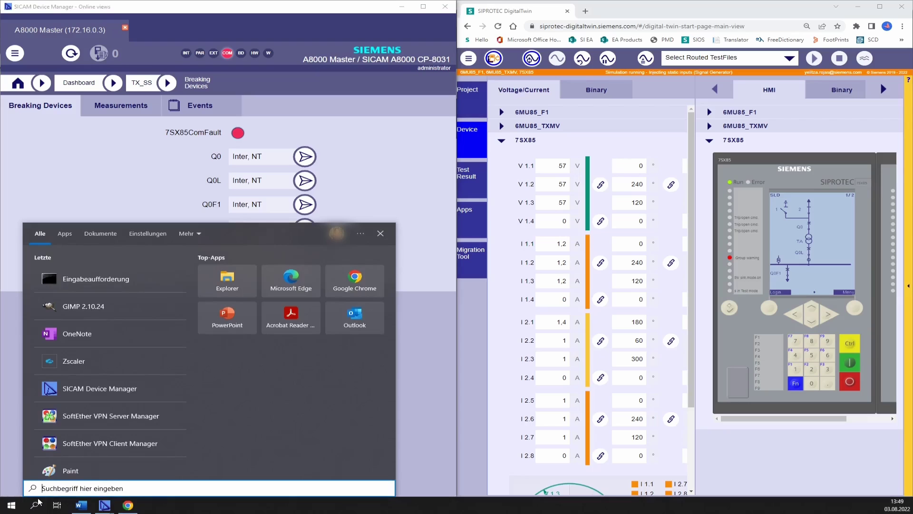
Launch SoftEther VPN Server Manager and bring the BRIDGE hub's SIPROTEC cascade online.
{"action": "left_click", "coordinate": [126, 416]}
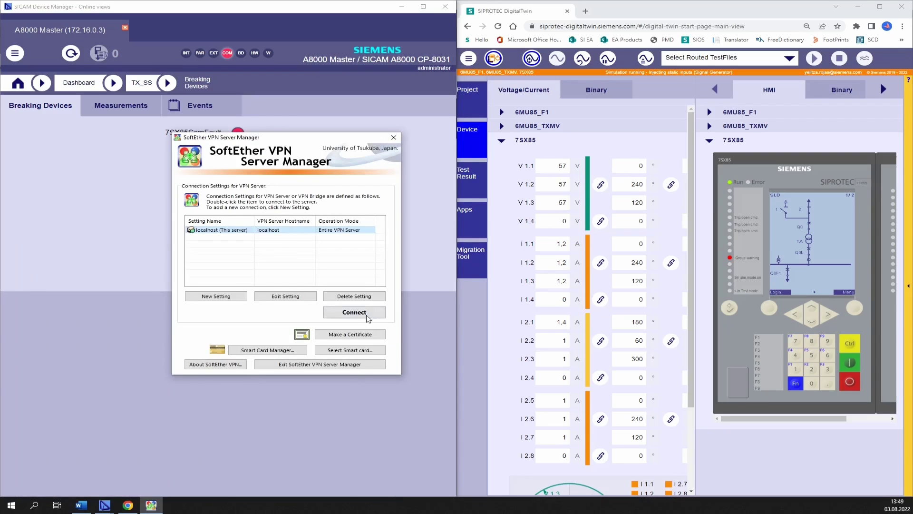
{"action": "left_click", "coordinate": [366, 314]}
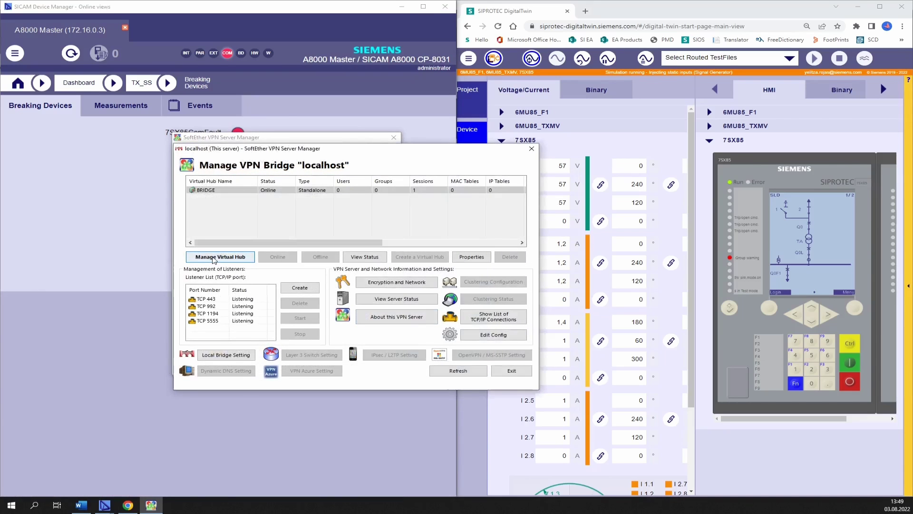
{"action": "left_click", "coordinate": [212, 259]}
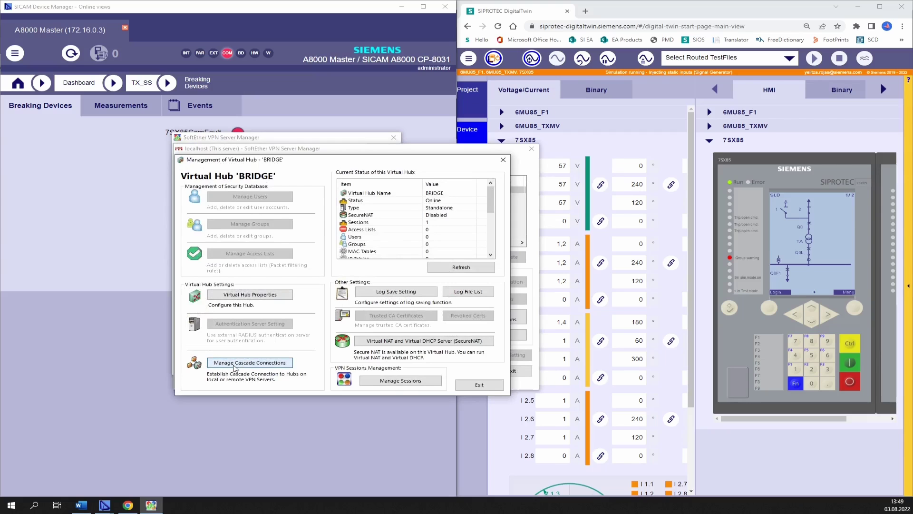
{"action": "left_click", "coordinate": [235, 363]}
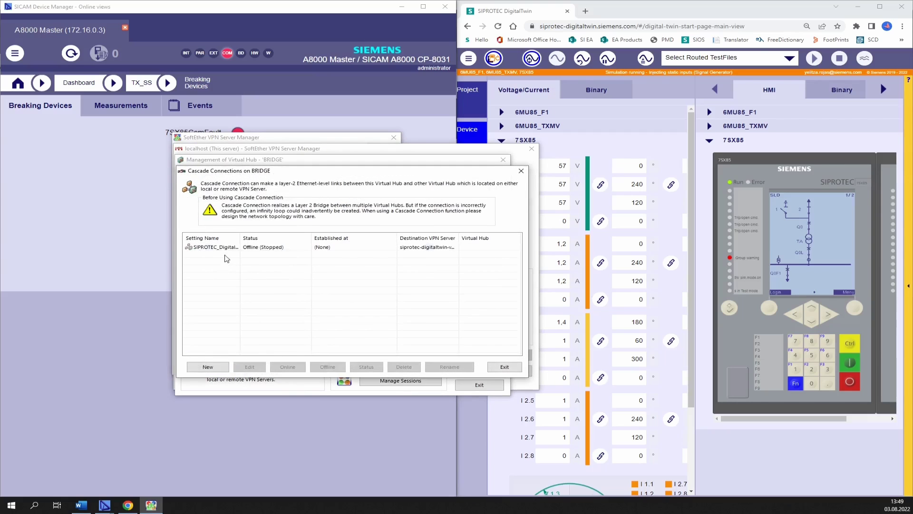
{"action": "left_click", "coordinate": [224, 246]}
{"action": "left_click", "coordinate": [291, 368]}
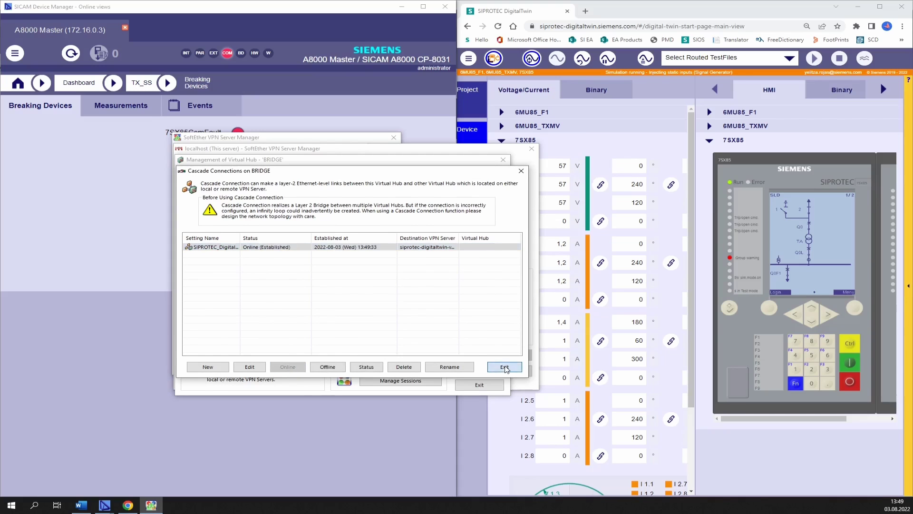
Close the cascade list, hub management, bridge management and server manager windows.
{"action": "left_click", "coordinate": [504, 367]}
{"action": "left_click", "coordinate": [480, 385]}
{"action": "left_click", "coordinate": [511, 371]}
{"action": "left_click", "coordinate": [394, 137]}
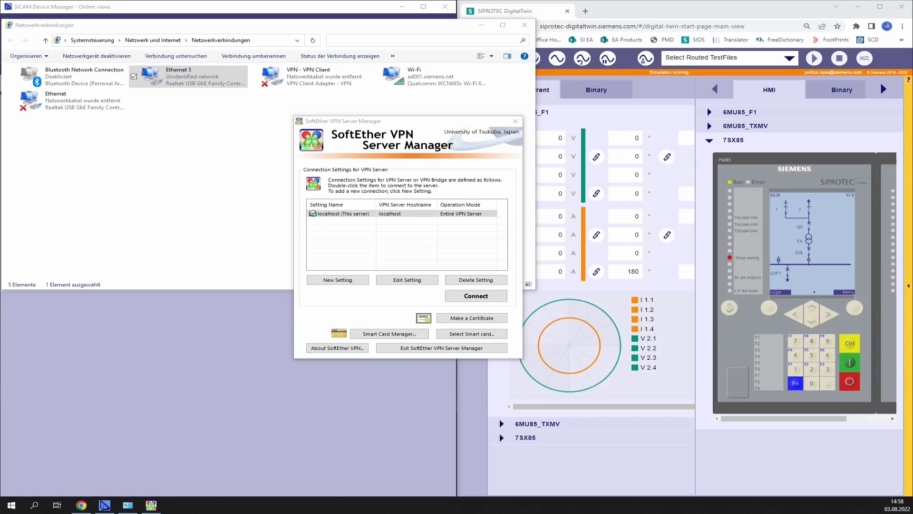
Connect to localhost and check the Local Bridge Settings LAN adapter list without changes.
{"action": "left_click", "coordinate": [471, 297]}
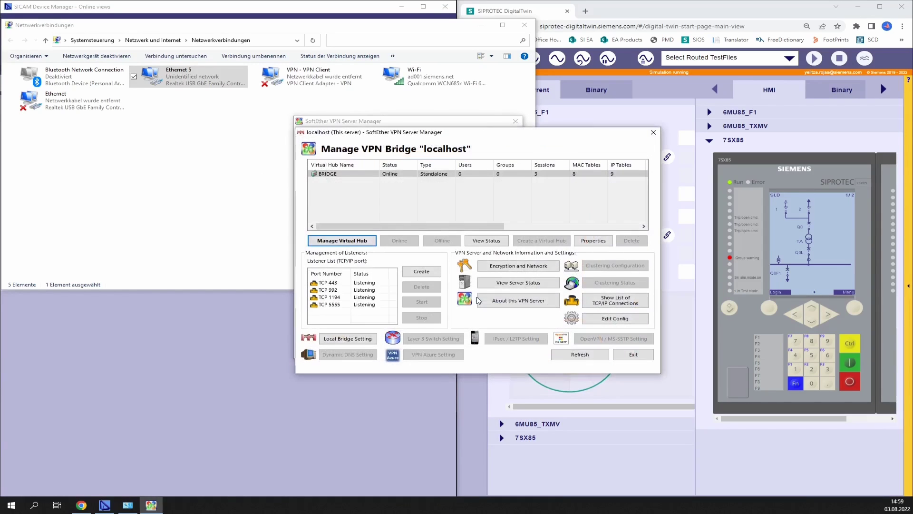
{"action": "left_click", "coordinate": [351, 338]}
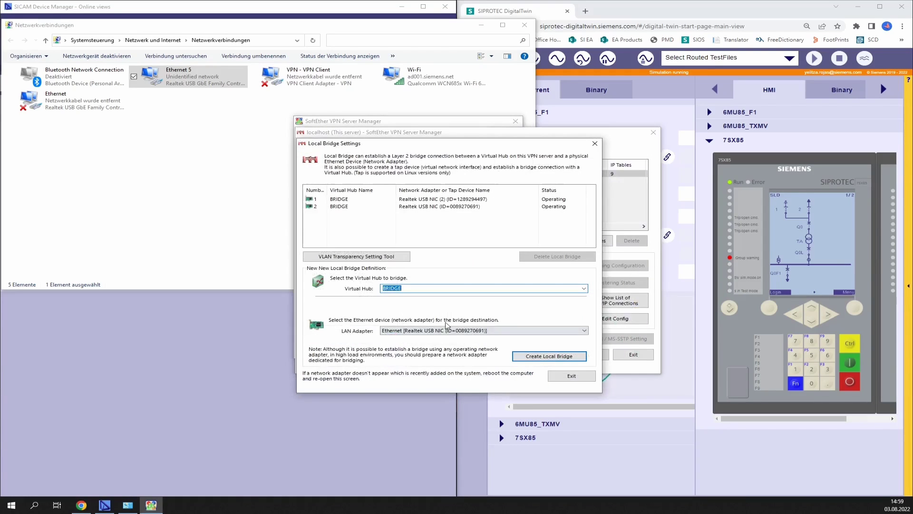
{"action": "left_click", "coordinate": [573, 331]}
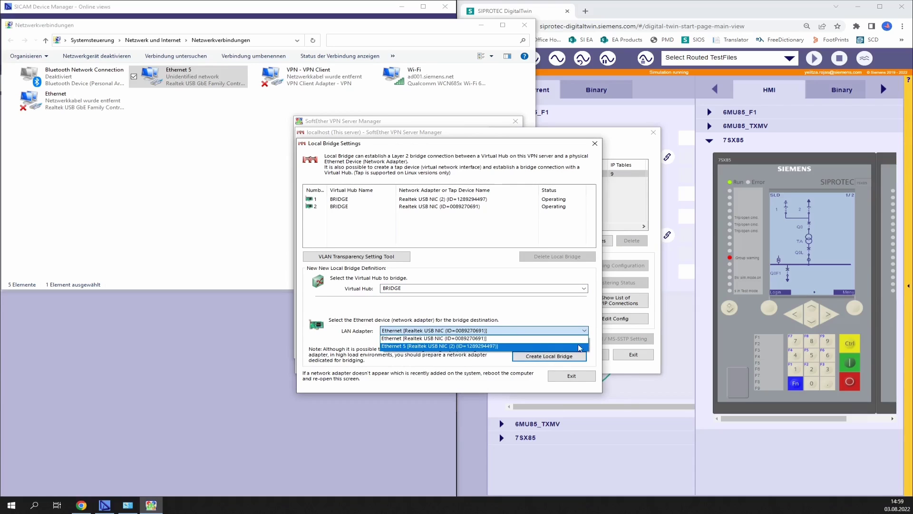
{"action": "key", "text": "Escape"}
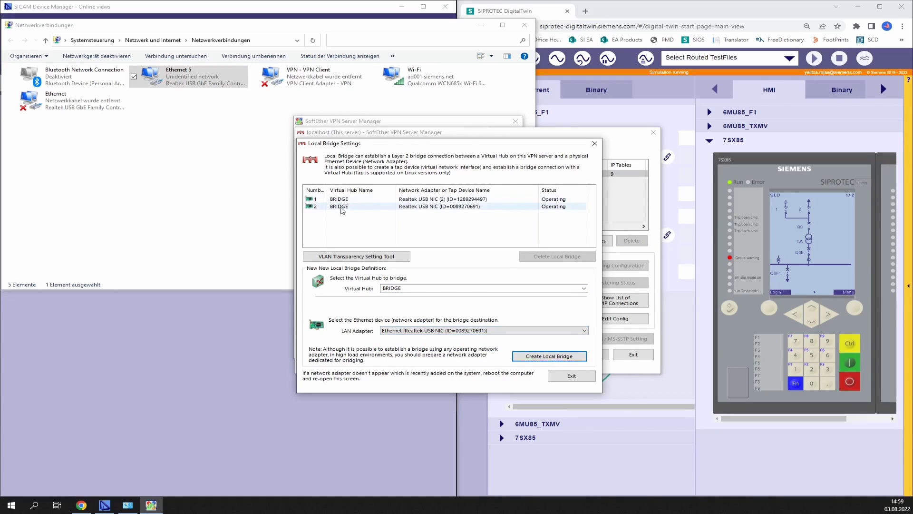
{"action": "key", "text": "Escape"}
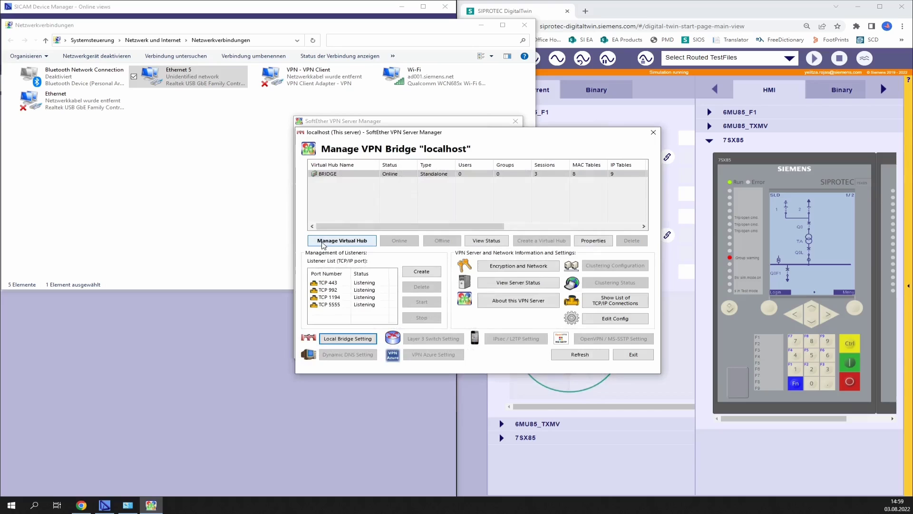
Verify the BRIDGE hub's cascade connections, then close all manager and network connection windows.
{"action": "left_click", "coordinate": [336, 241]}
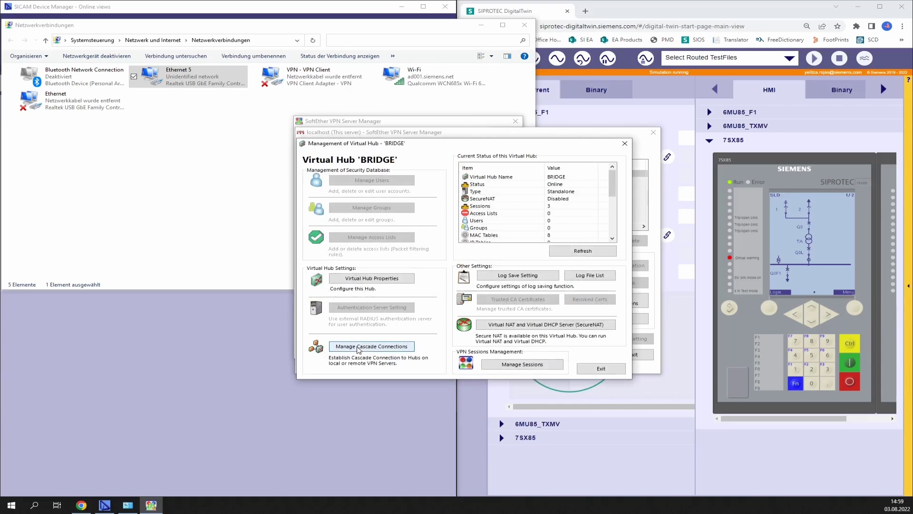
{"action": "left_click", "coordinate": [356, 349]}
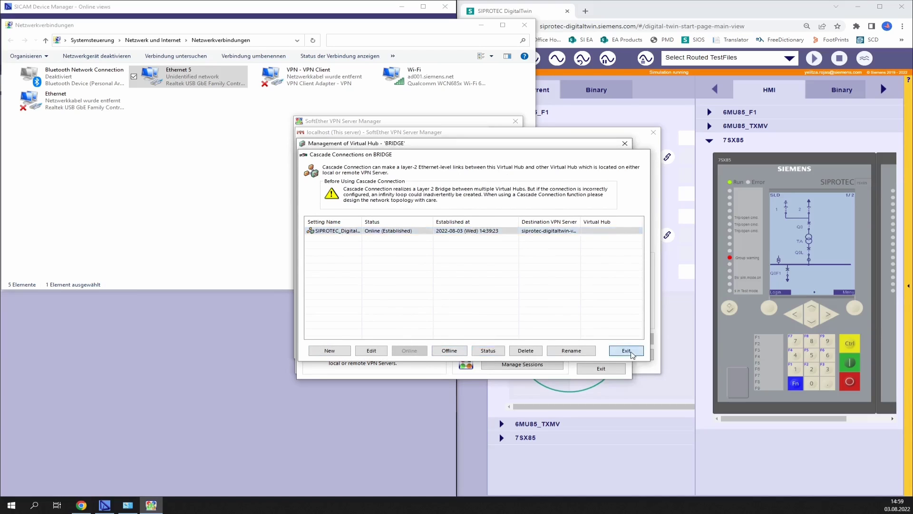
{"action": "left_click", "coordinate": [627, 351]}
{"action": "left_click", "coordinate": [613, 370]}
{"action": "left_click", "coordinate": [636, 355]}
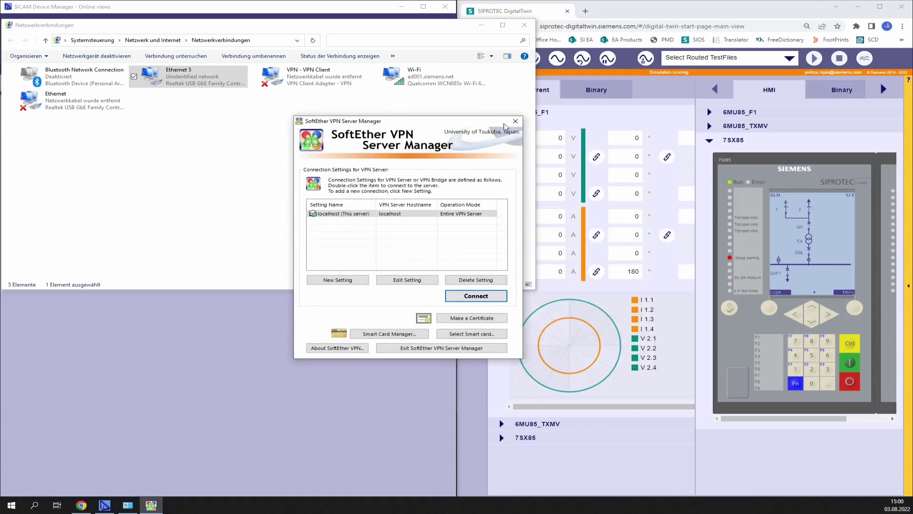
{"action": "left_click", "coordinate": [516, 121]}
{"action": "left_click", "coordinate": [524, 25]}
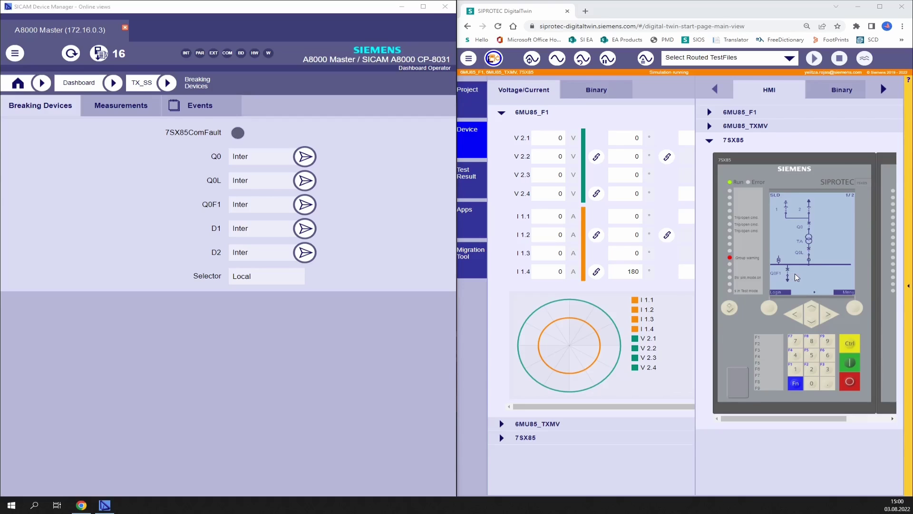
Show the DigitalTwin Binary tab with 6MU85_F1 collapsed and 7SX85 expanded.
{"action": "left_click", "coordinate": [596, 90]}
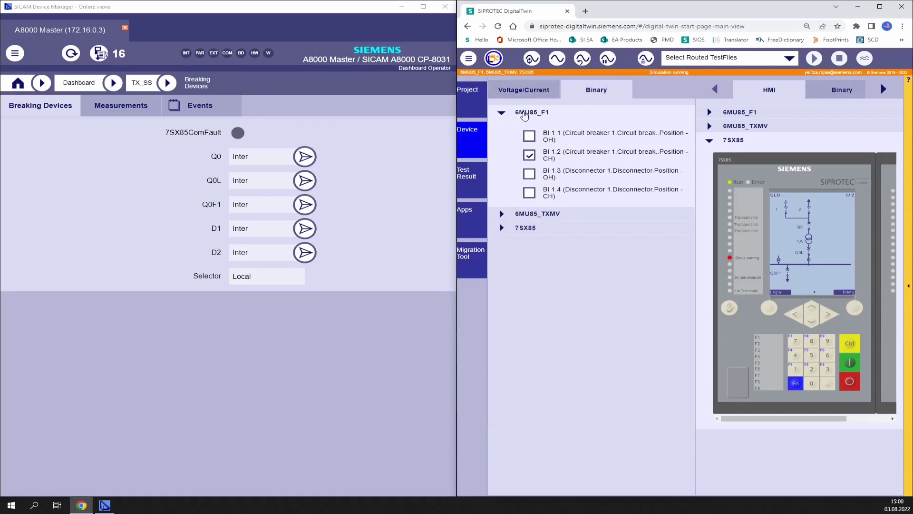
{"action": "left_click", "coordinate": [502, 113]}
{"action": "left_click", "coordinate": [502, 140]}
Inject static 7SX85 binary inputs with BI 1.1 set and BI 1.2 cleared.
{"action": "left_click", "coordinate": [529, 202]}
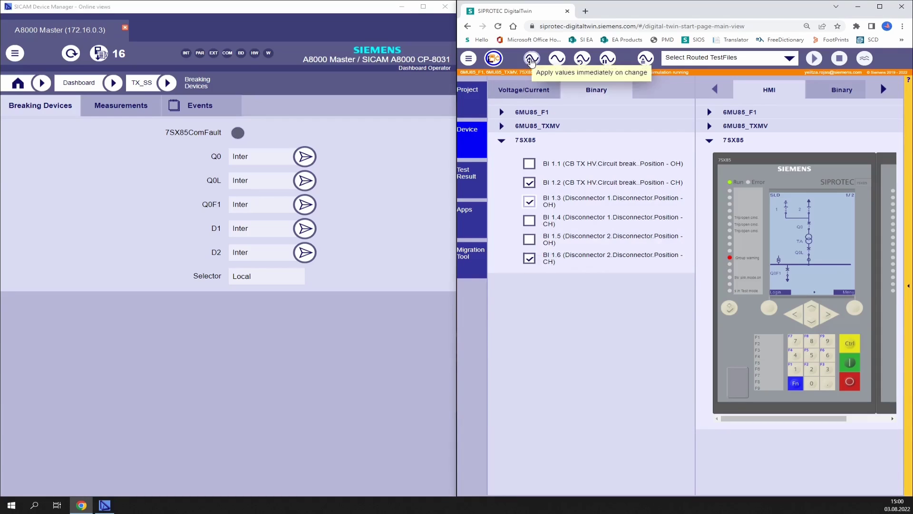
{"action": "left_click", "coordinate": [532, 58]}
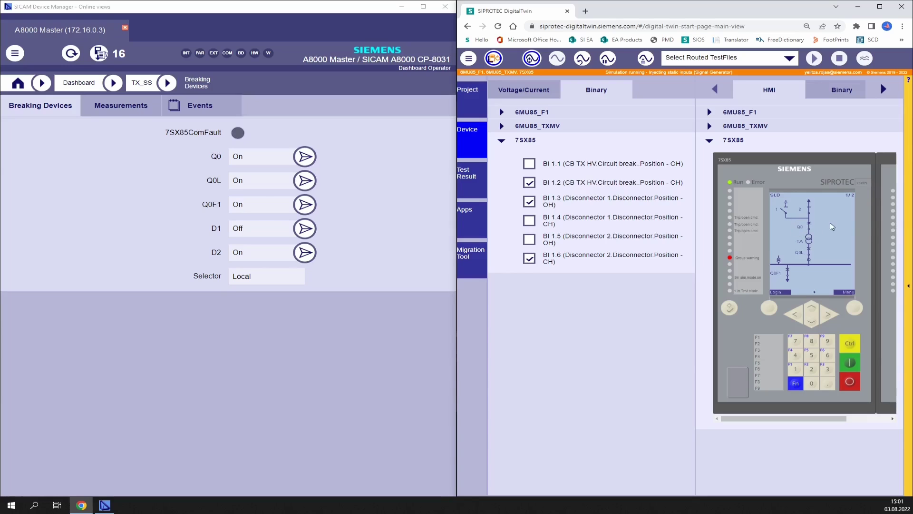
{"action": "left_click", "coordinate": [531, 165]}
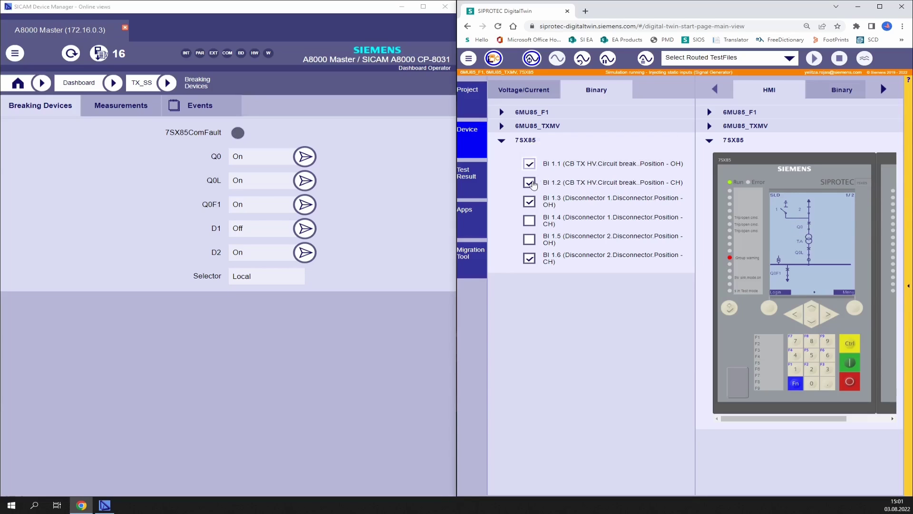
{"action": "left_click", "coordinate": [531, 184]}
Show SICAM current measurements and the DigitalTwin's 7SX85 voltage/current inputs.
{"action": "left_click", "coordinate": [122, 106]}
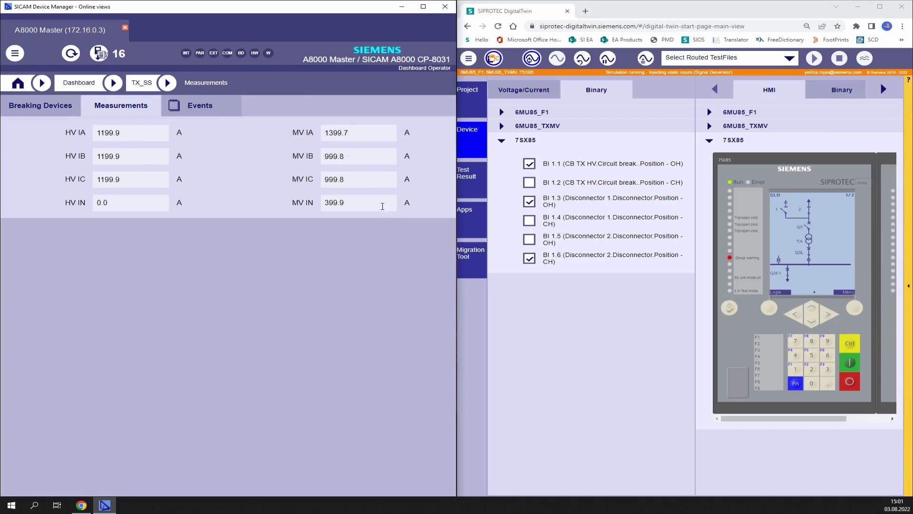
{"action": "left_click", "coordinate": [509, 93]}
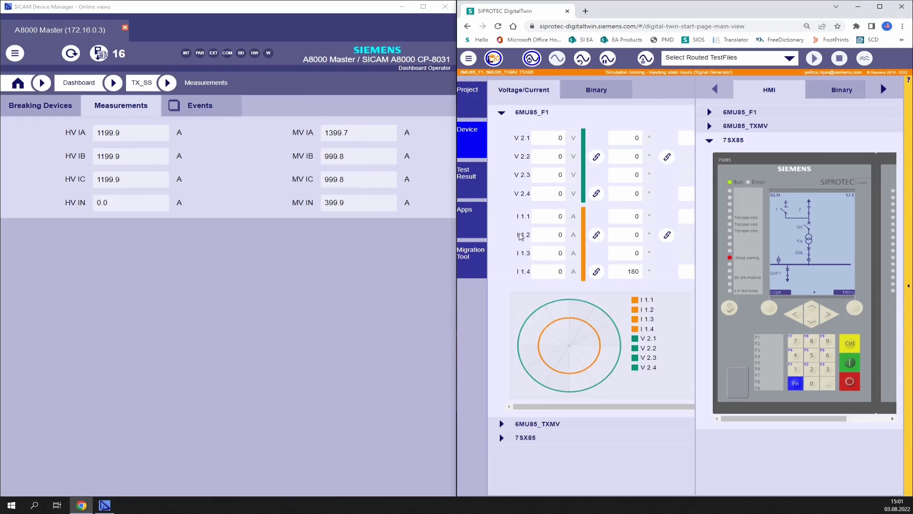
{"action": "left_click", "coordinate": [501, 112]}
{"action": "left_click", "coordinate": [502, 141]}
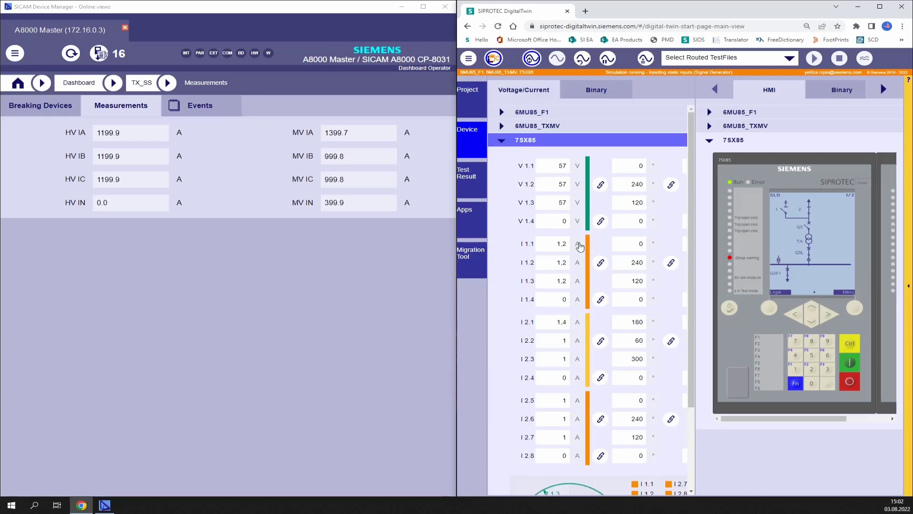
{"action": "left_click", "coordinate": [834, 311]}
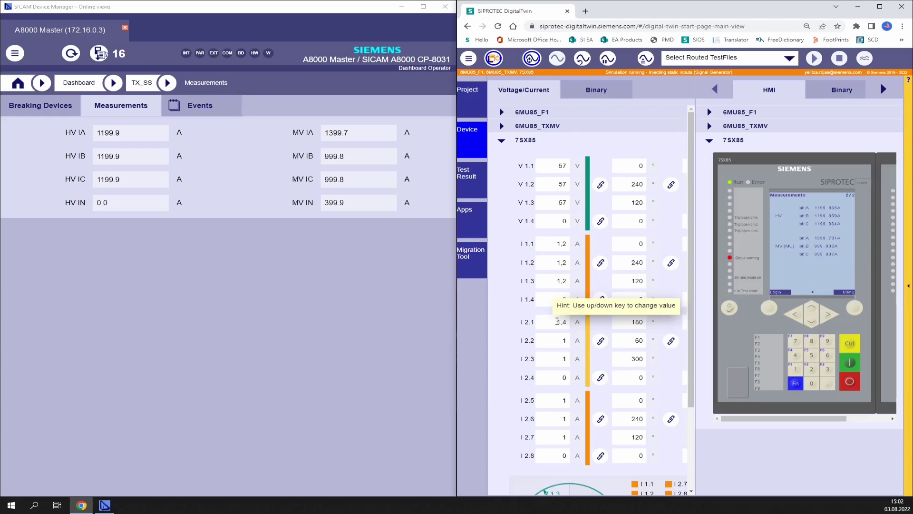
Set 7SX85 current I 2.1 to 1, linking I 2.2 and I 2.3 to it.
{"action": "type", "text": "1"}
{"action": "left_click", "coordinate": [601, 341]}
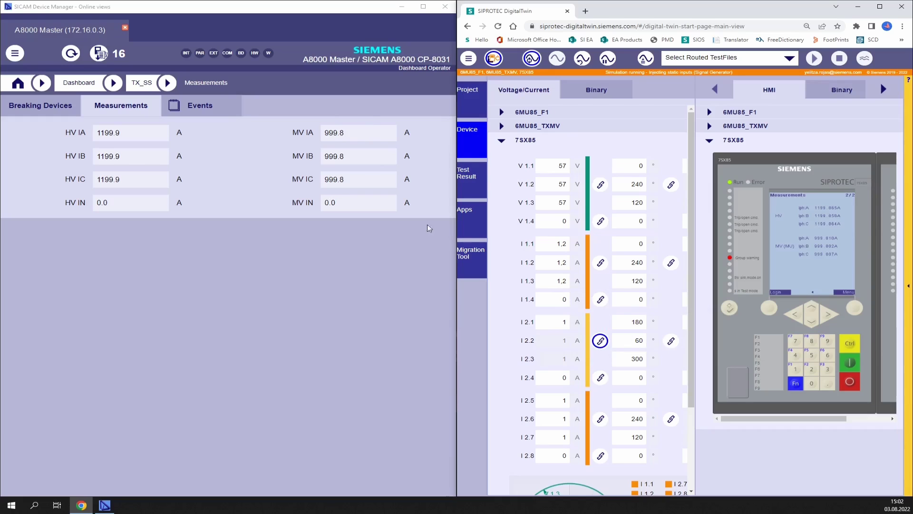
{"action": "left_click", "coordinate": [46, 106]}
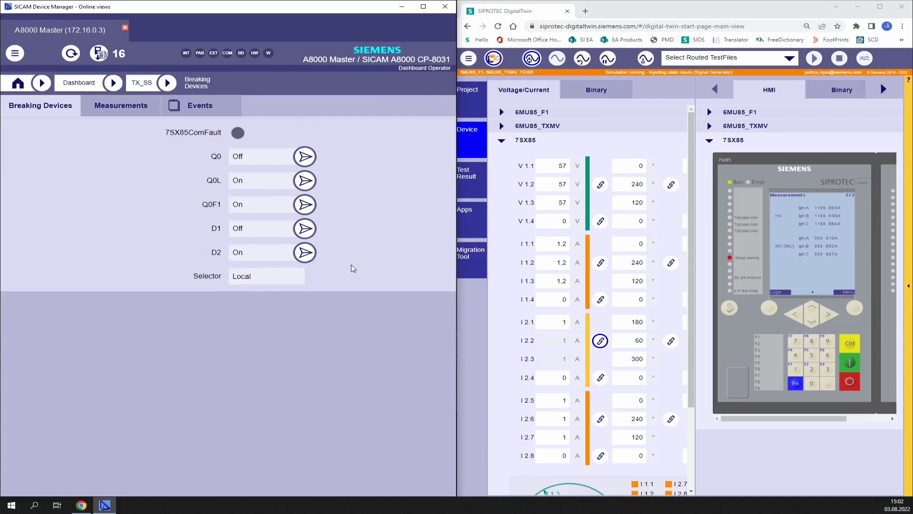
Send the Q0 On command, which is rejected, and view the SICAM event log.
{"action": "left_click", "coordinate": [305, 157]}
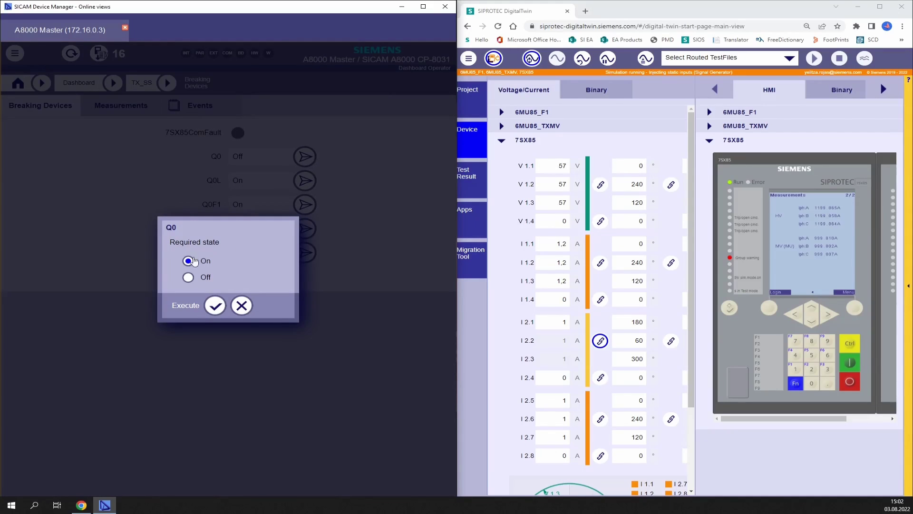
{"action": "left_click", "coordinate": [216, 306]}
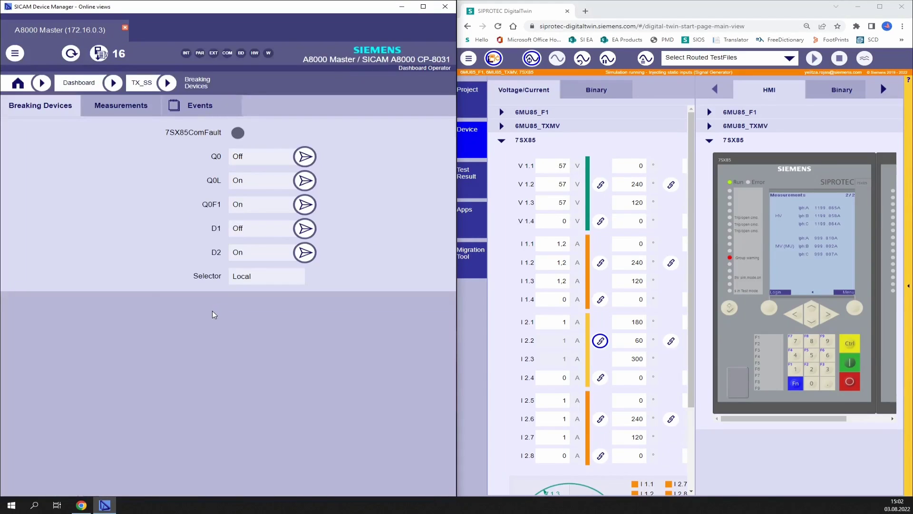
{"action": "left_click", "coordinate": [204, 106]}
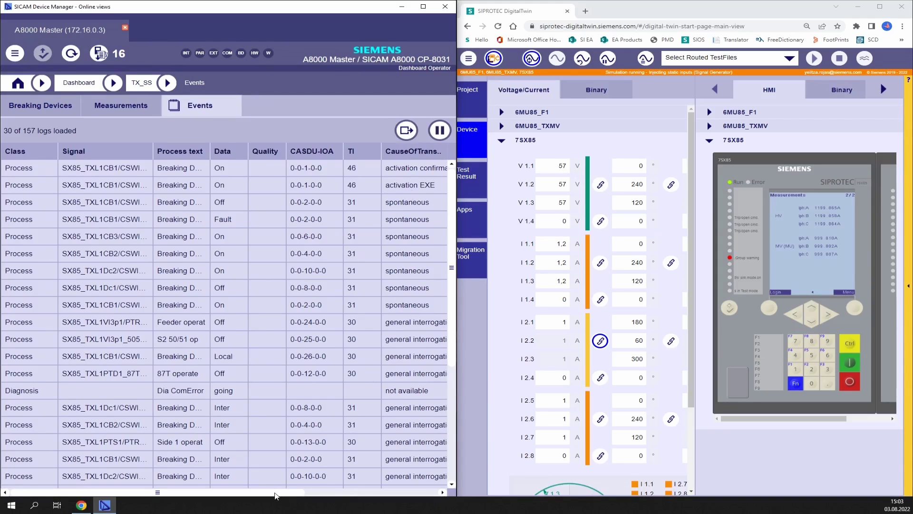
{"action": "left_click_drag", "start_coordinate": [276, 496], "coordinate": [330, 495]}
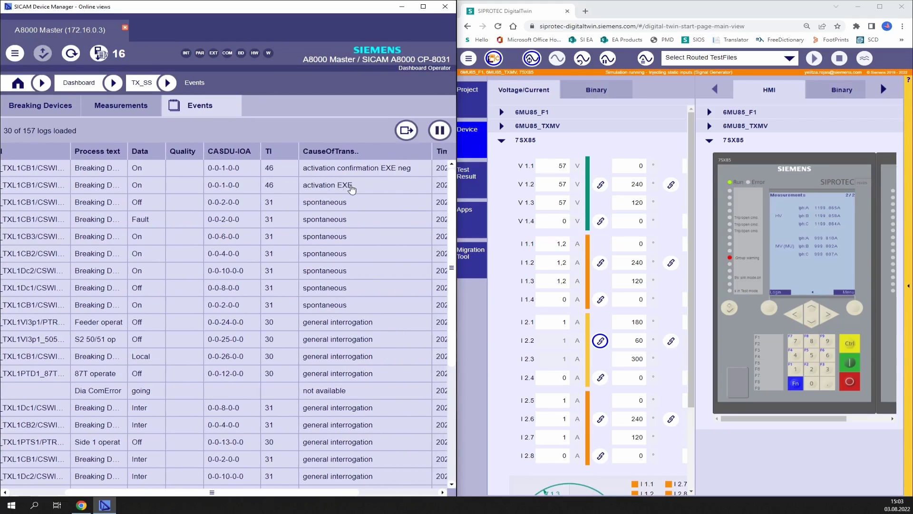
{"action": "left_click_drag", "start_coordinate": [223, 495], "coordinate": [157, 497]}
Show the 7SX85 HMI Operational log via Main menu > Logs.
{"action": "left_click", "coordinate": [855, 309]}
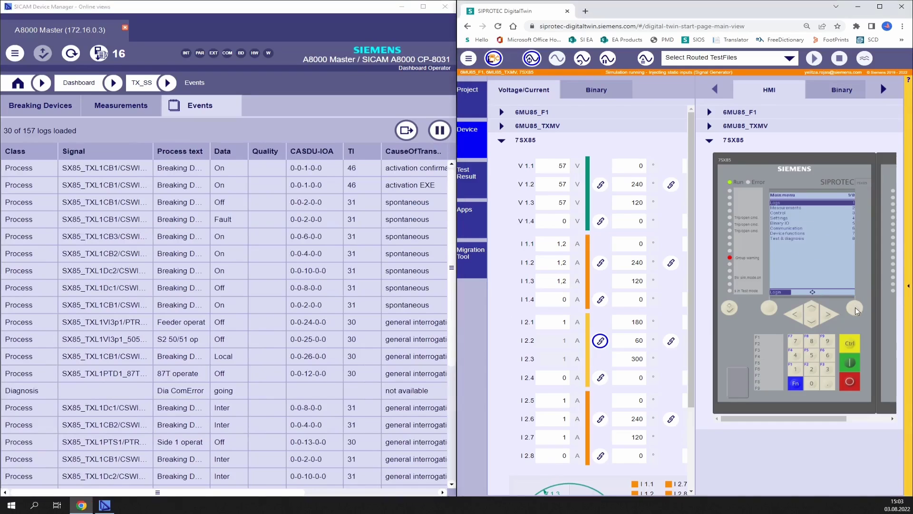
{"action": "left_click", "coordinate": [794, 371]}
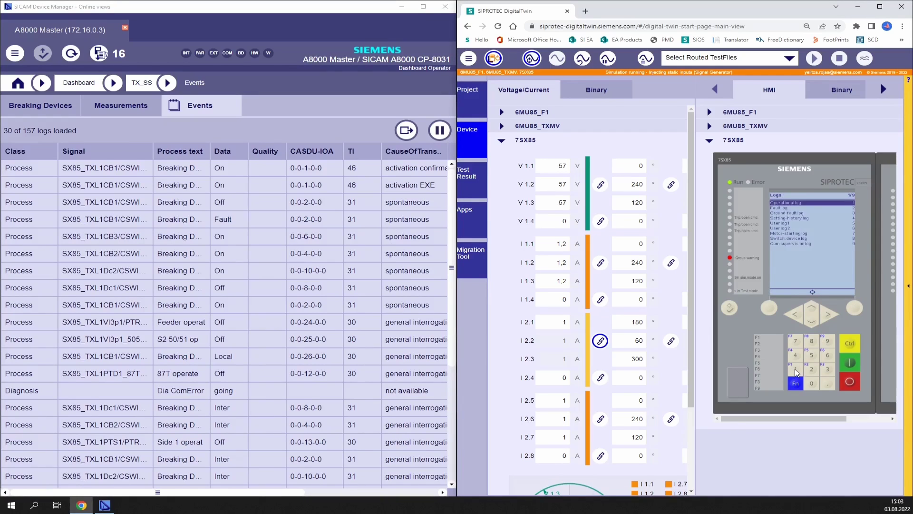
{"action": "left_click", "coordinate": [796, 371]}
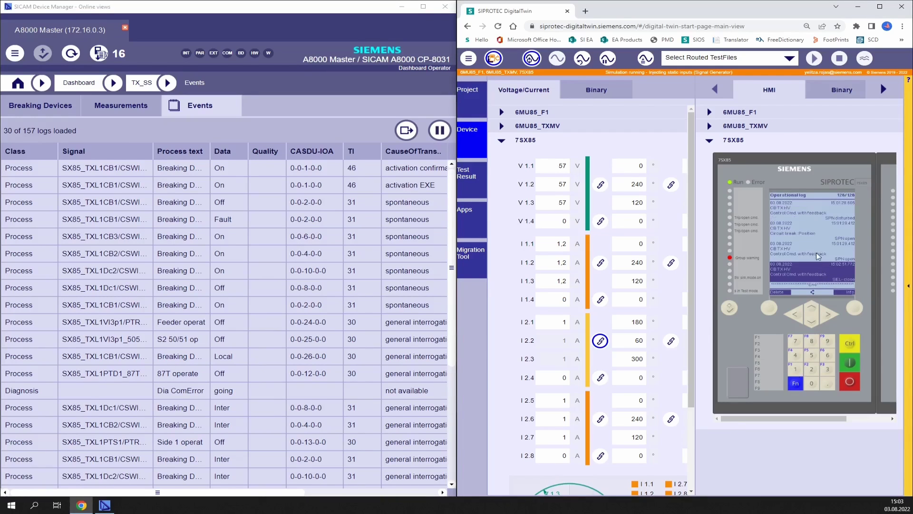
Change the 7SX85 switching authority to remote via Main menu > Control on the HMI.
{"action": "left_click", "coordinate": [795, 313]}
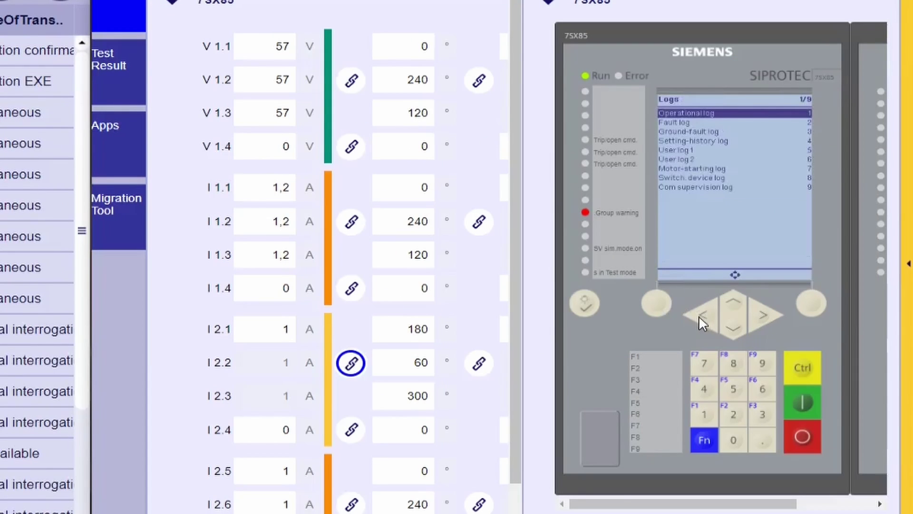
{"action": "left_click", "coordinate": [704, 322]}
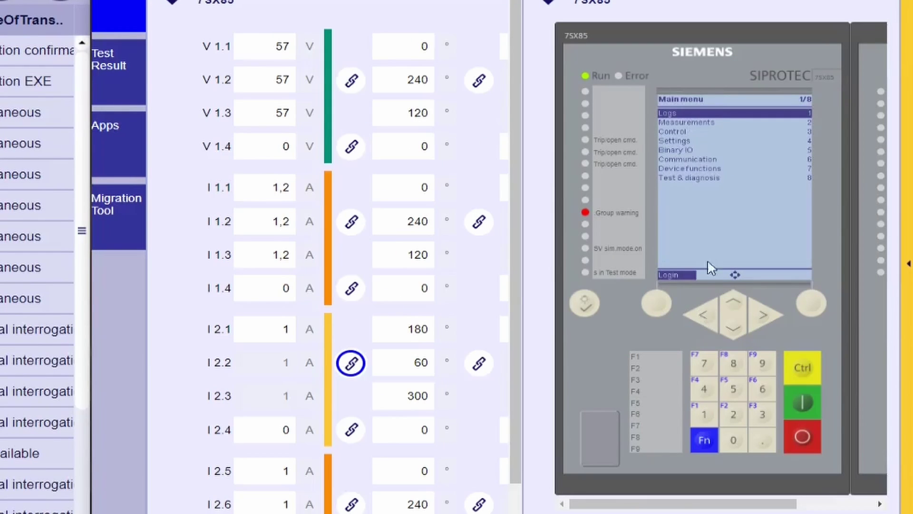
{"action": "left_click", "coordinate": [763, 414]}
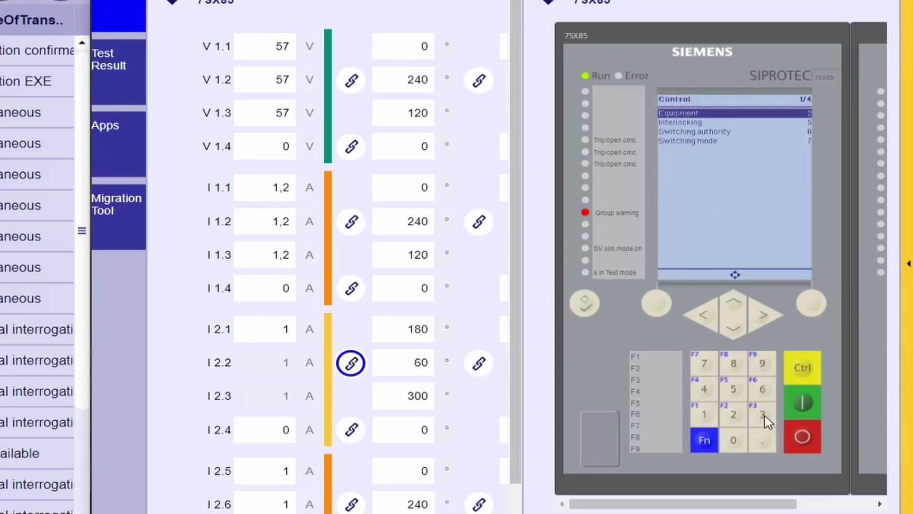
{"action": "left_click", "coordinate": [763, 388]}
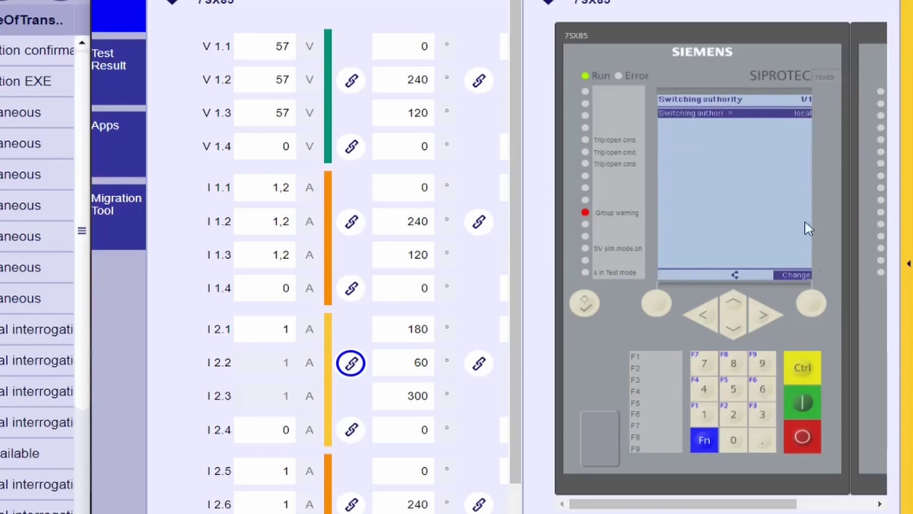
{"action": "left_click", "coordinate": [811, 303]}
{"action": "left_click", "coordinate": [736, 327]}
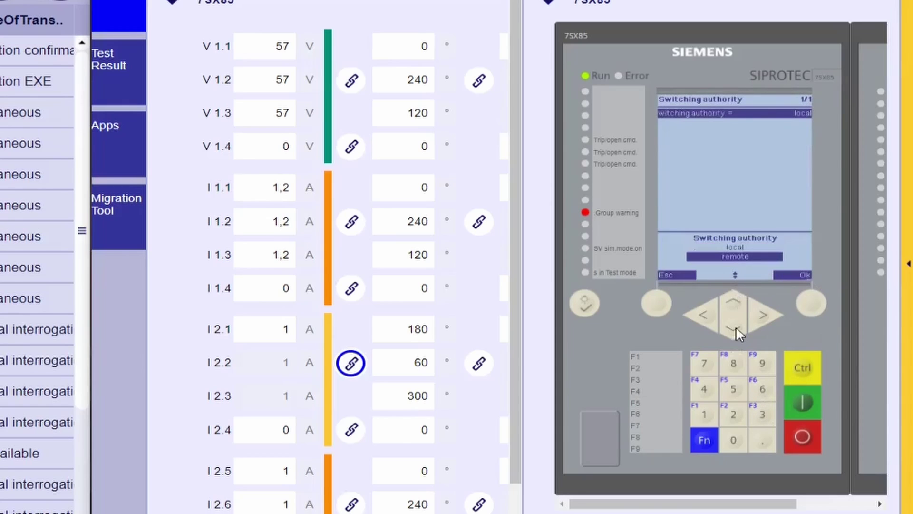
{"action": "left_click", "coordinate": [812, 304]}
{"action": "left_click", "coordinate": [813, 305]}
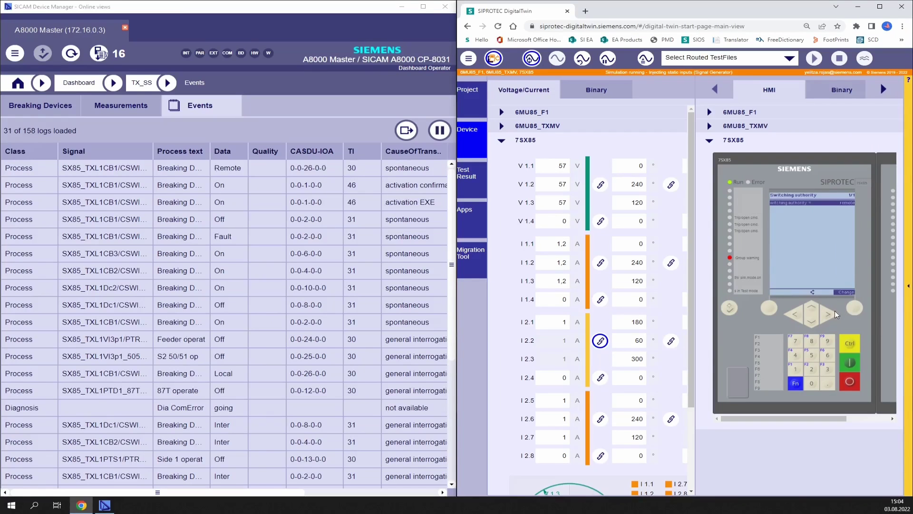
{"action": "left_click", "coordinate": [792, 315]}
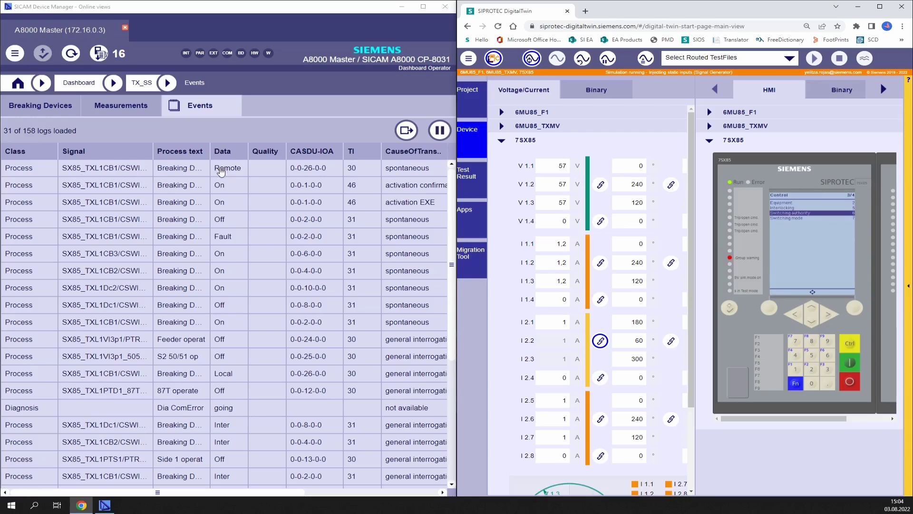
Return to SICAM's Breaking Devices overview and show the 7SX85 binary inputs in the DigitalTwin.
{"action": "left_click", "coordinate": [42, 107]}
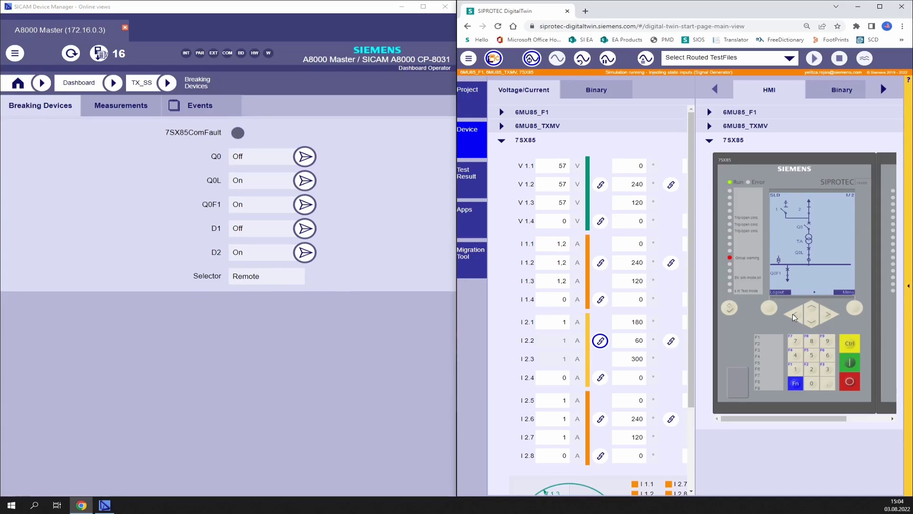
{"action": "left_click", "coordinate": [597, 89]}
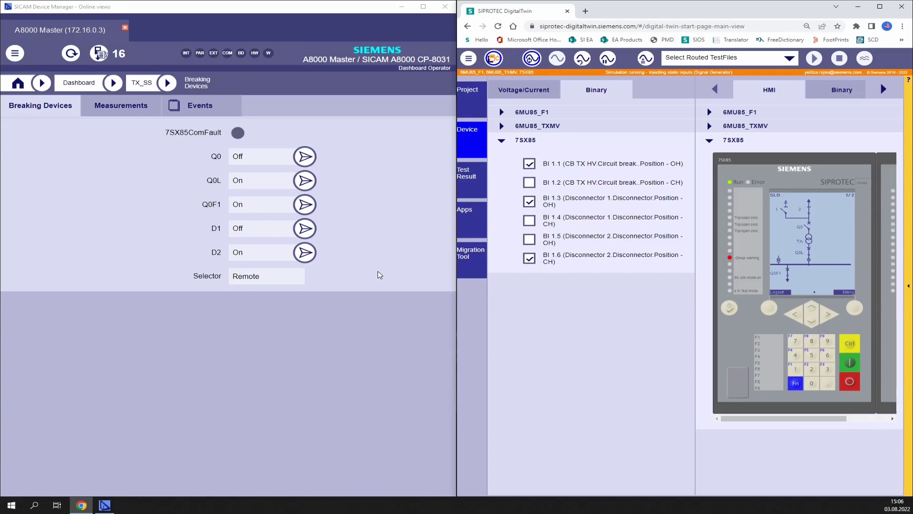
Execute a remote Off command on D2, set BI 1.5 and clear BI 1.6, then check the event log.
{"action": "left_click", "coordinate": [308, 258]}
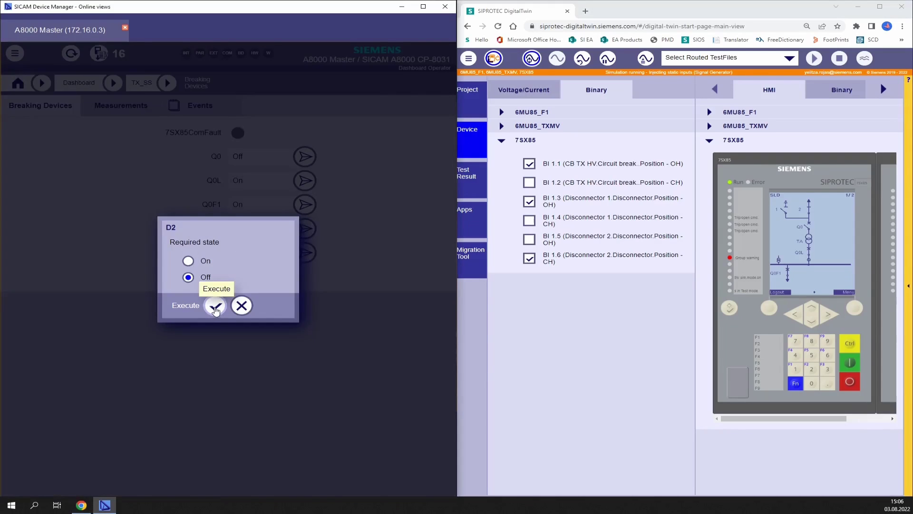
{"action": "left_click", "coordinate": [215, 307]}
{"action": "left_click", "coordinate": [529, 240]}
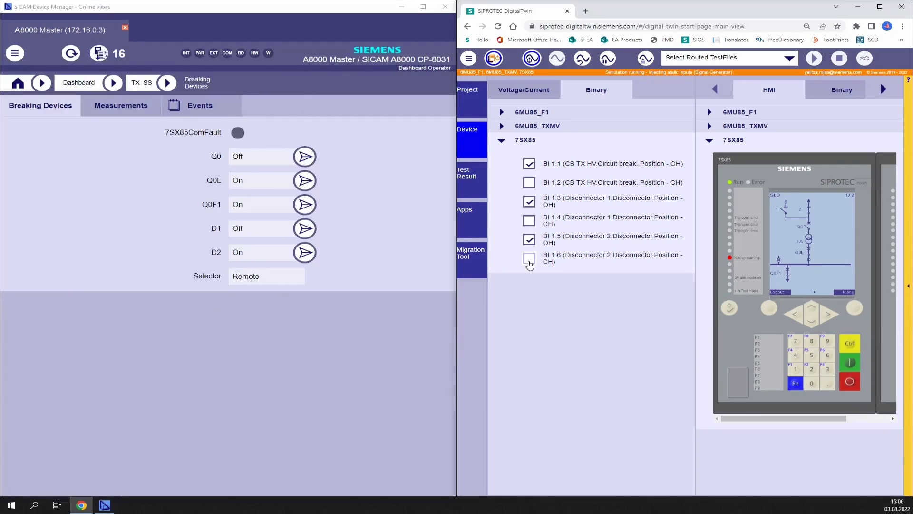
{"action": "left_click", "coordinate": [529, 259]}
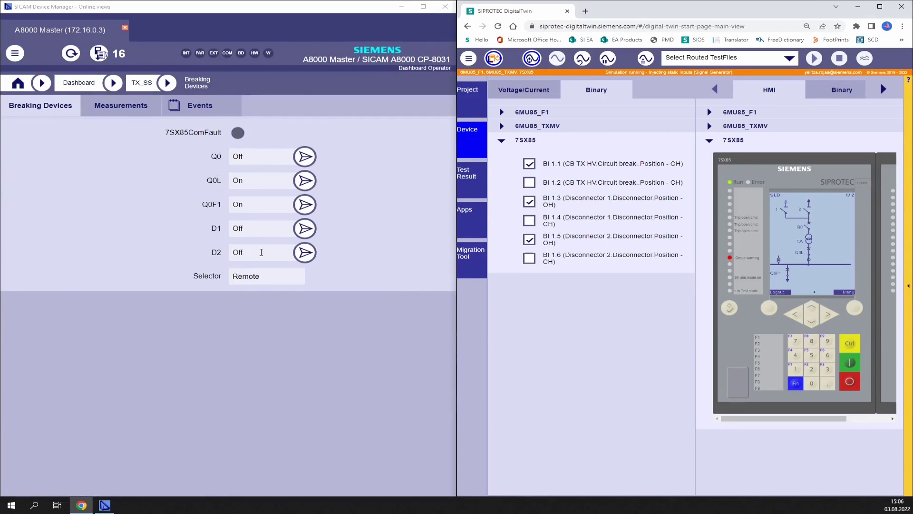
{"action": "left_click", "coordinate": [194, 110]}
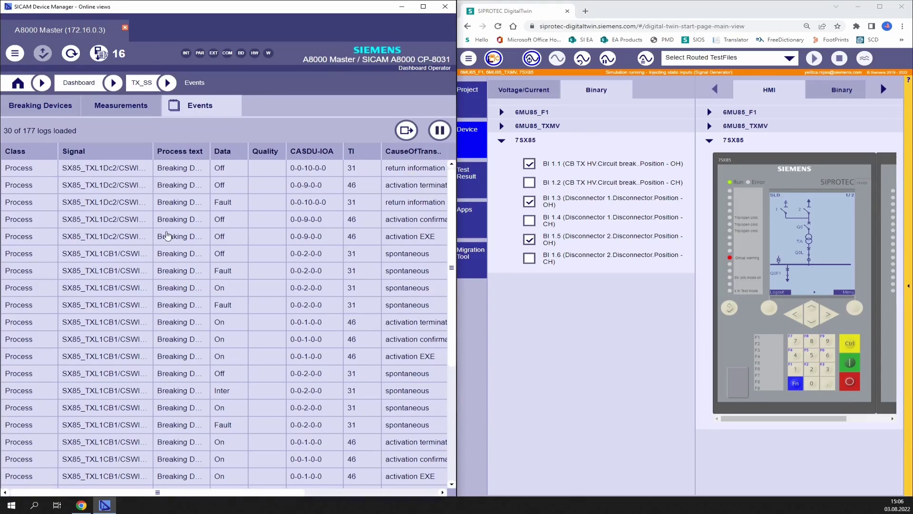
{"action": "left_click_drag", "start_coordinate": [238, 493], "coordinate": [309, 495]}
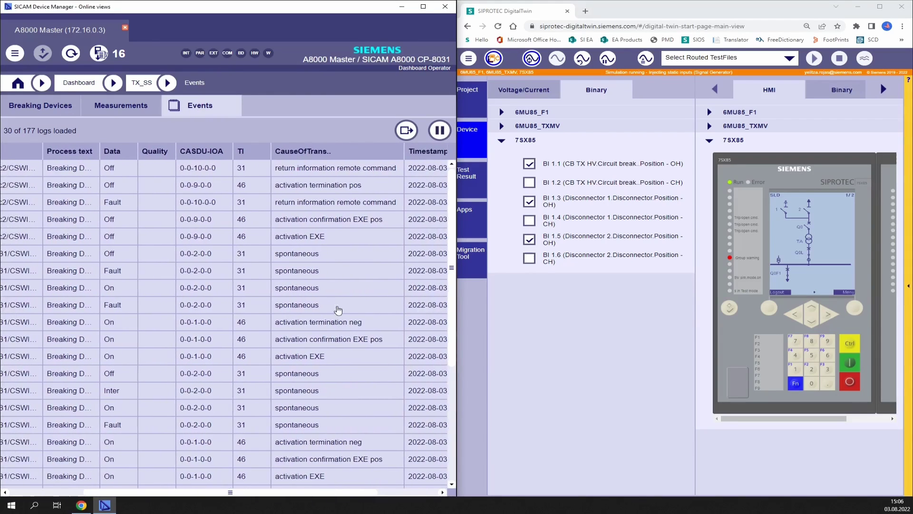